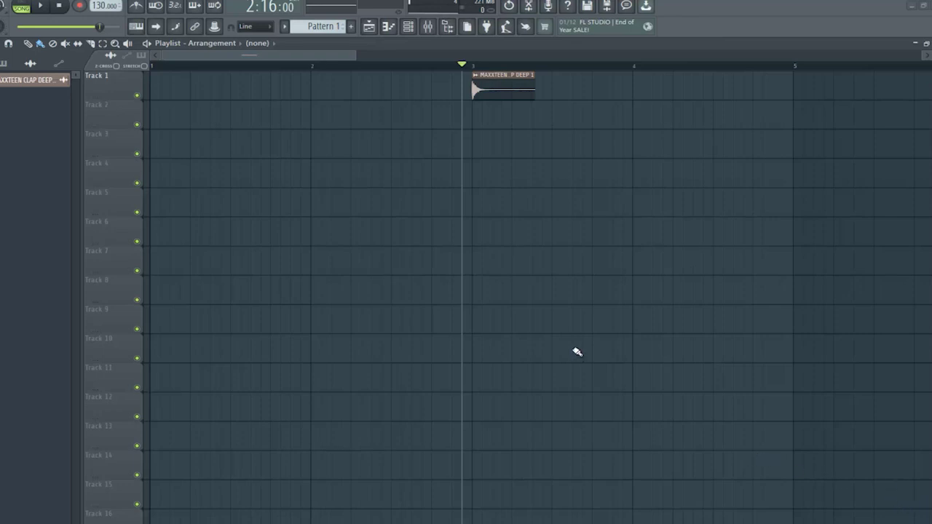
- Load Fruity Reeverb 2 into an empty slot on the clap's mixer insert 5
double_click(499, 89)
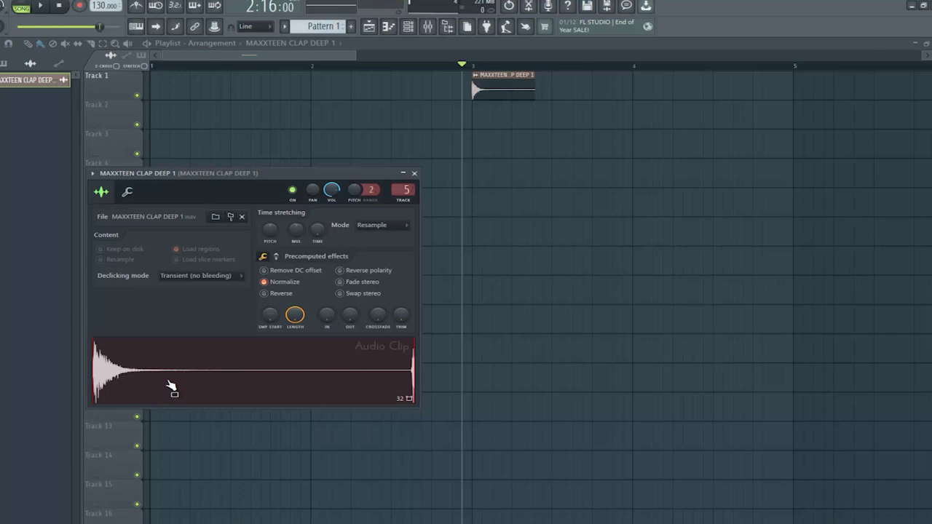
click(413, 174)
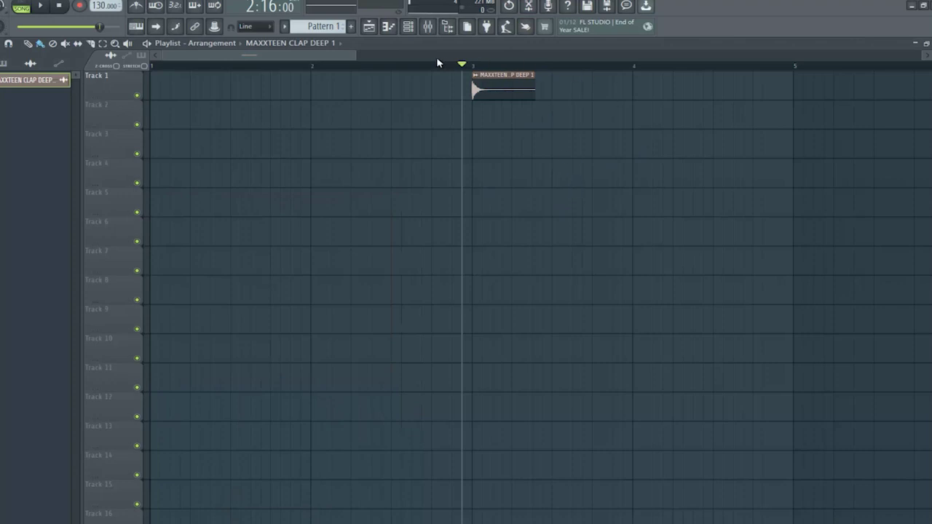
click(430, 29)
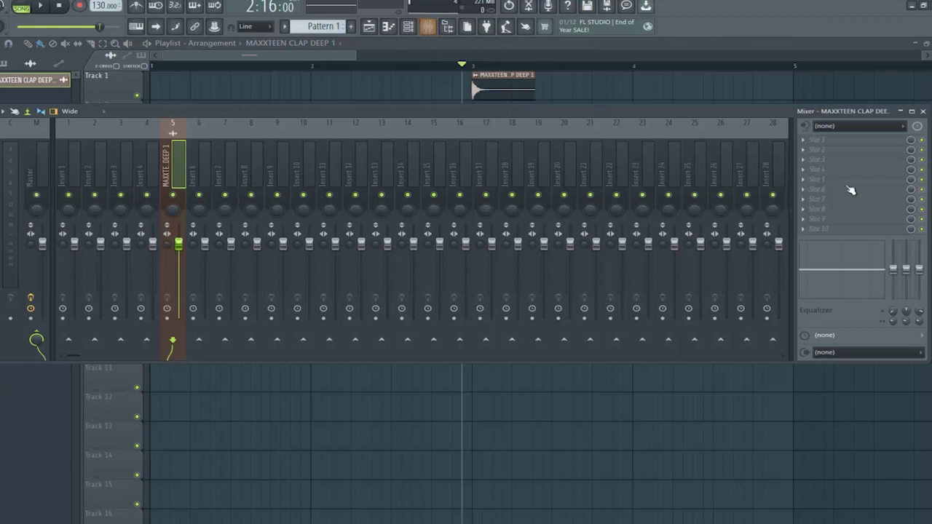
click(819, 141)
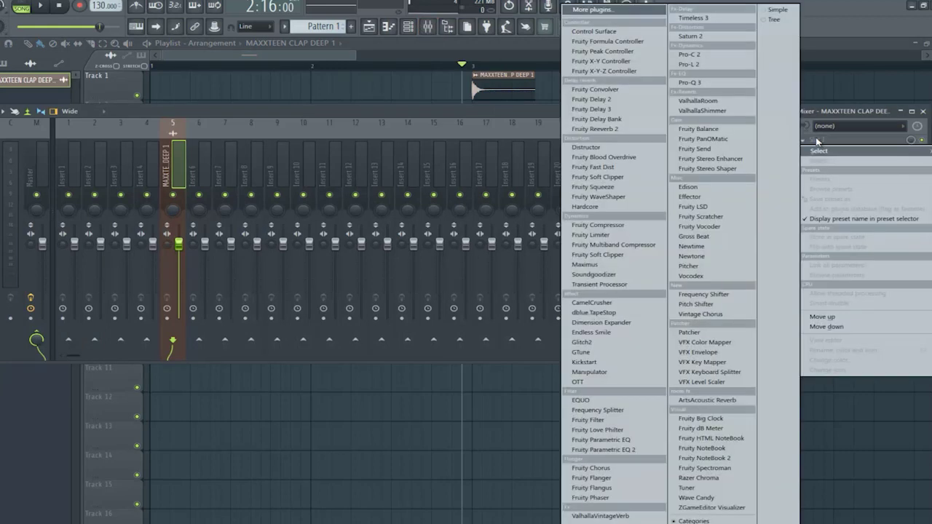
click(627, 132)
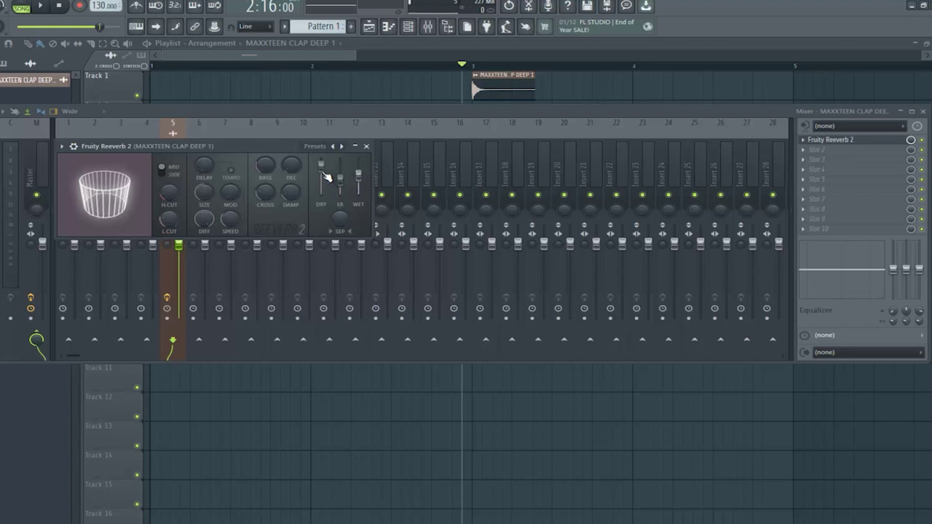
- Lower the Reeverb's dry level and play the clap to hear the reverb
drag(321, 166, 321, 208)
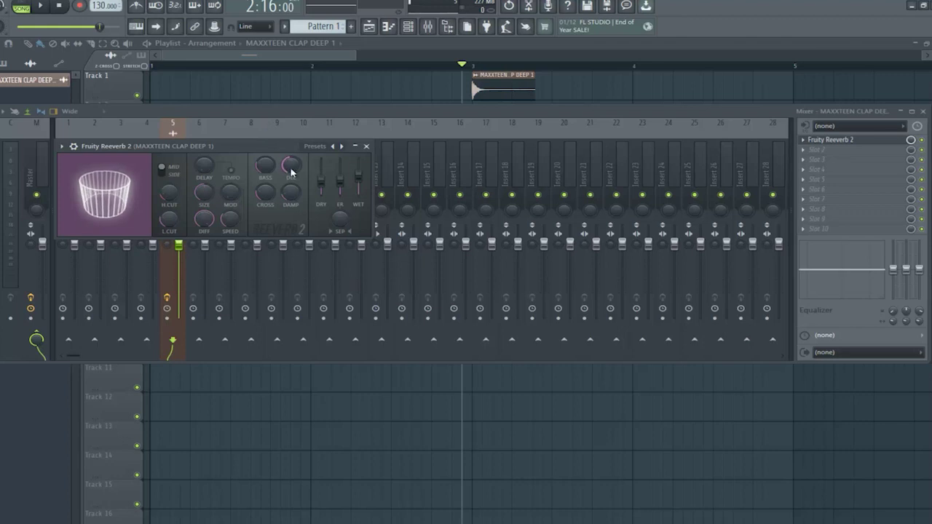
key(space)
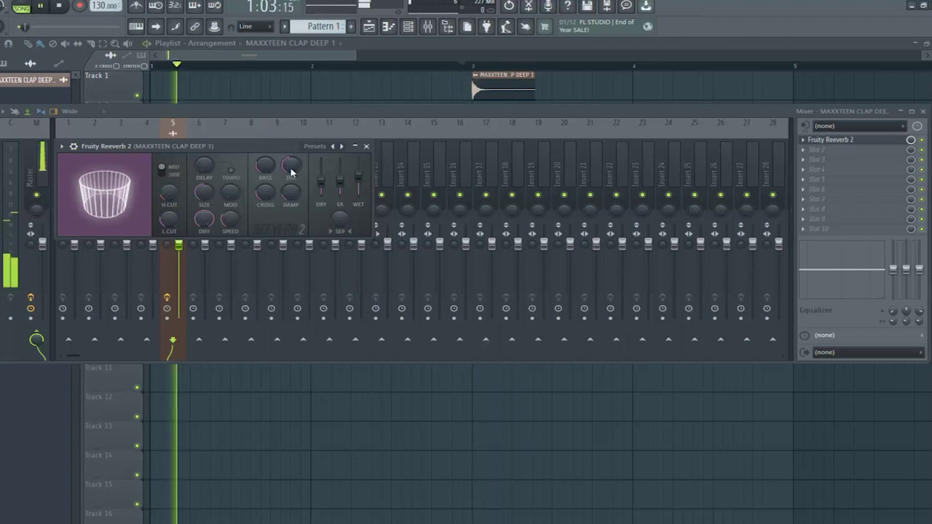
key(space)
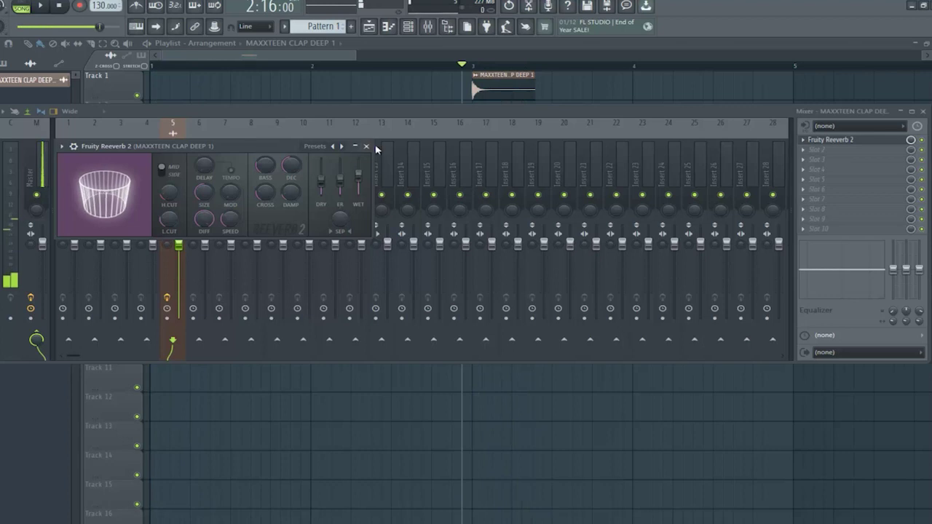
- Close the reverb and load Edison into Slot 3 of the clap's insert
click(367, 148)
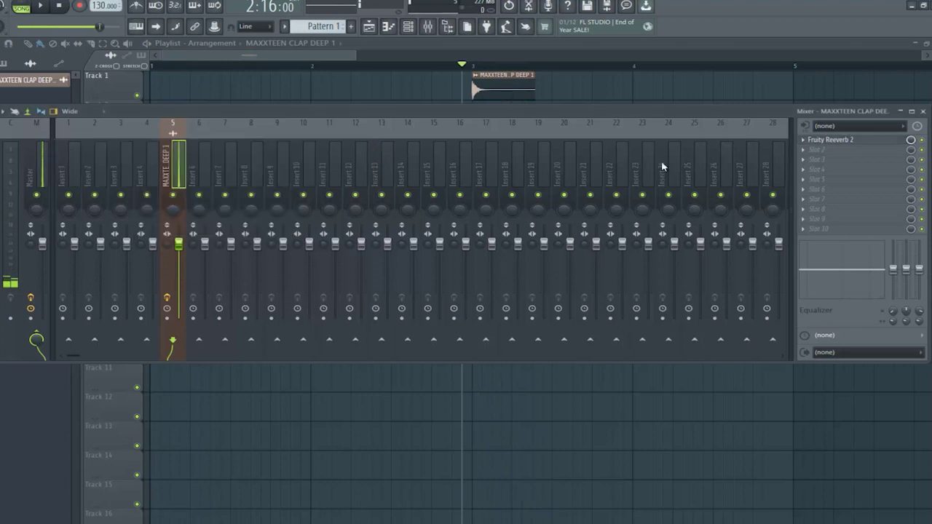
click(804, 161)
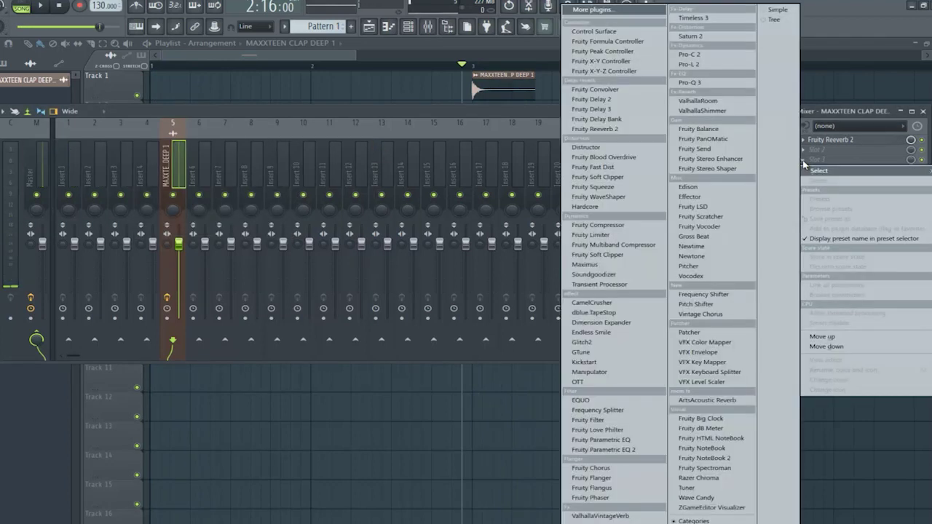
click(689, 187)
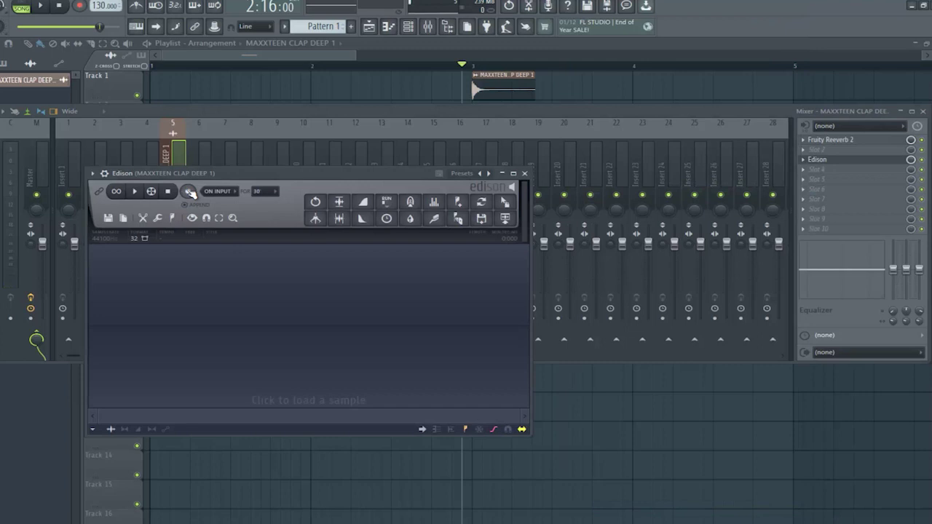
- Record the reverberated clap in Edison and send it to the playlist as a clip
click(188, 191)
click(41, 5)
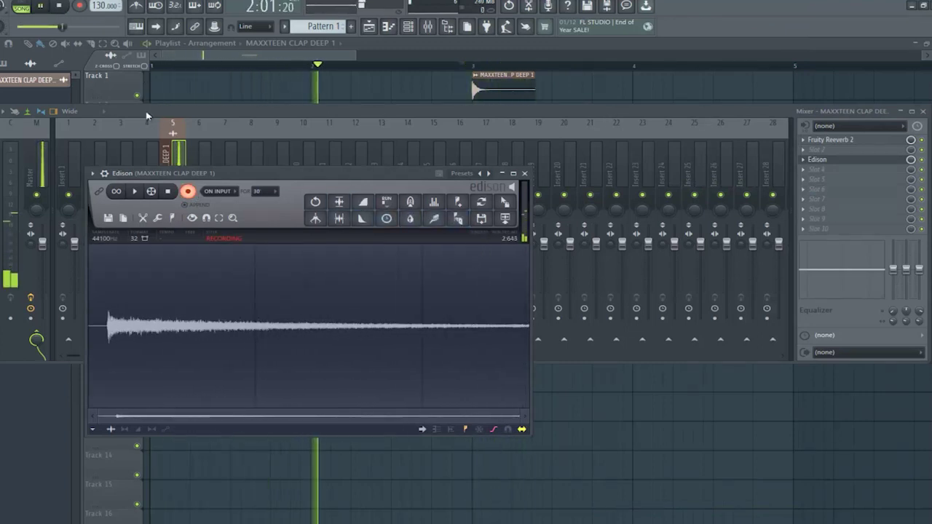
click(188, 193)
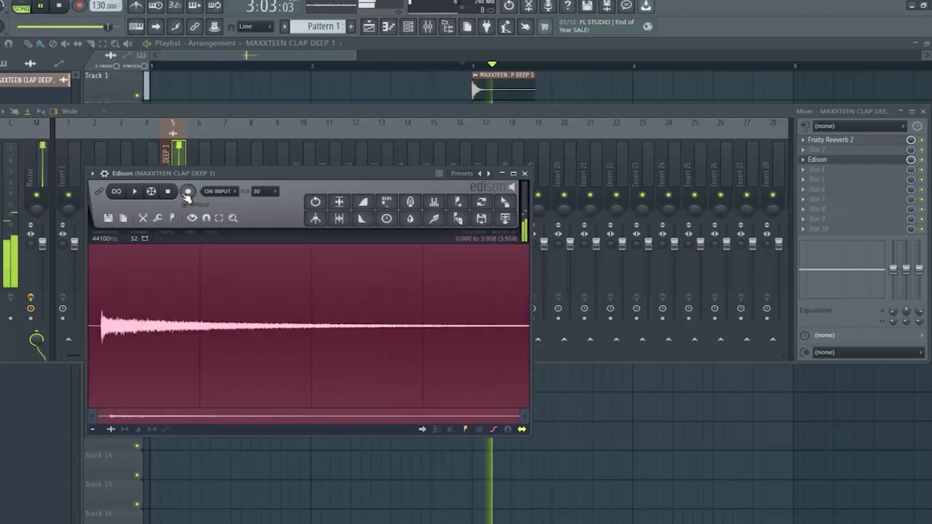
click(59, 7)
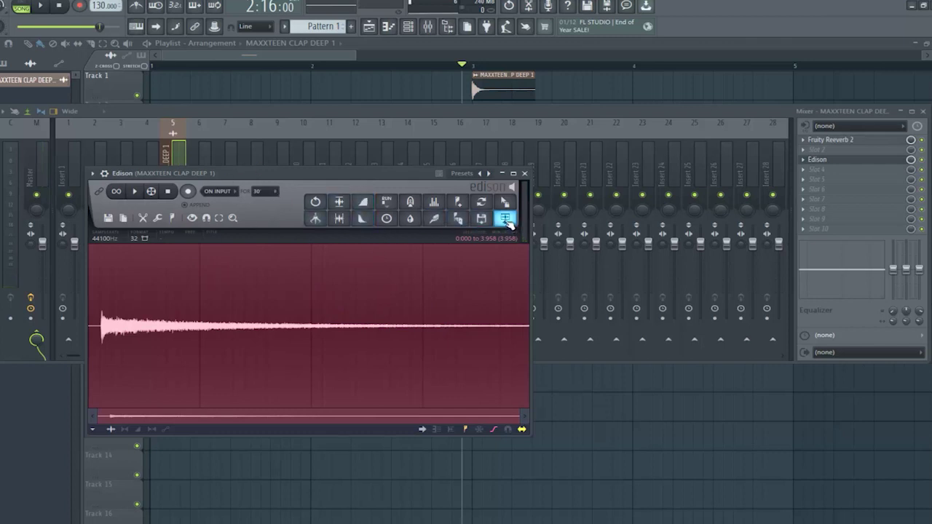
click(506, 221)
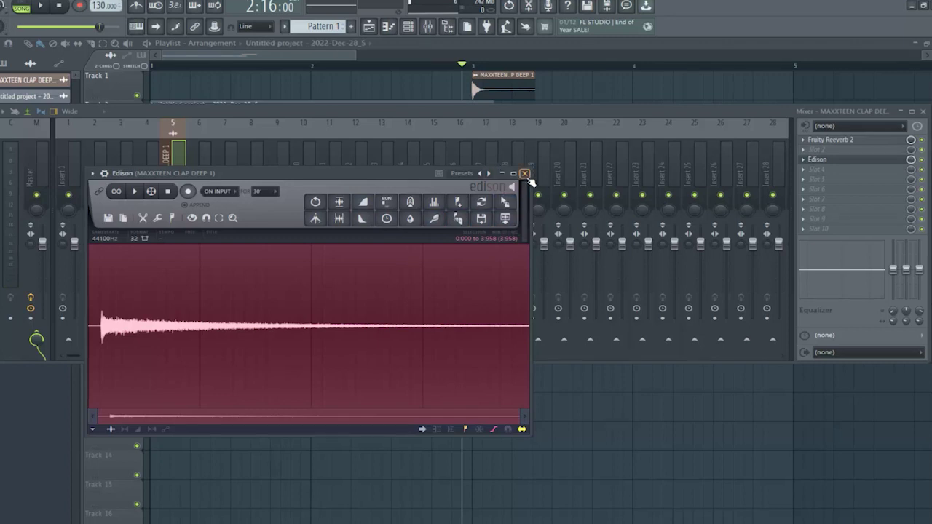
click(526, 174)
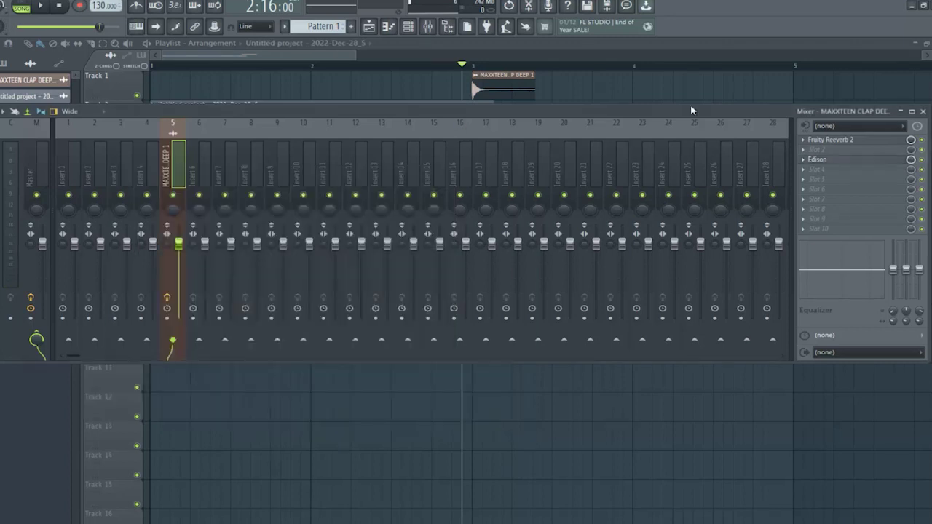
- Normalize the new Track 2 recording clip to full volume
click(924, 110)
double_click(210, 109)
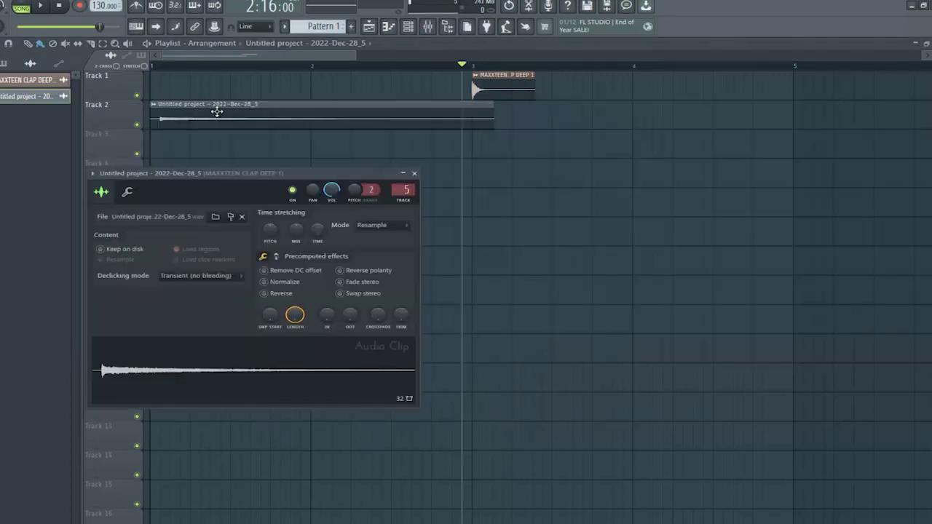
click(264, 281)
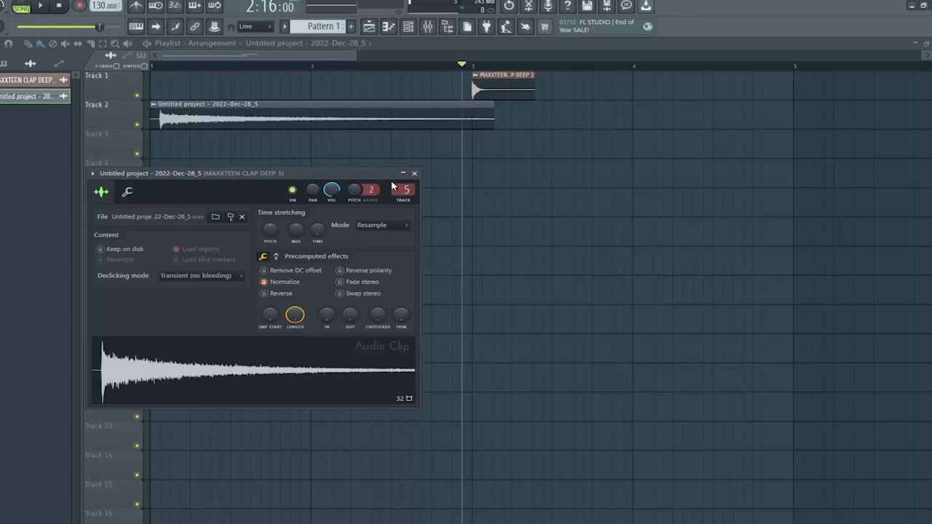
click(415, 174)
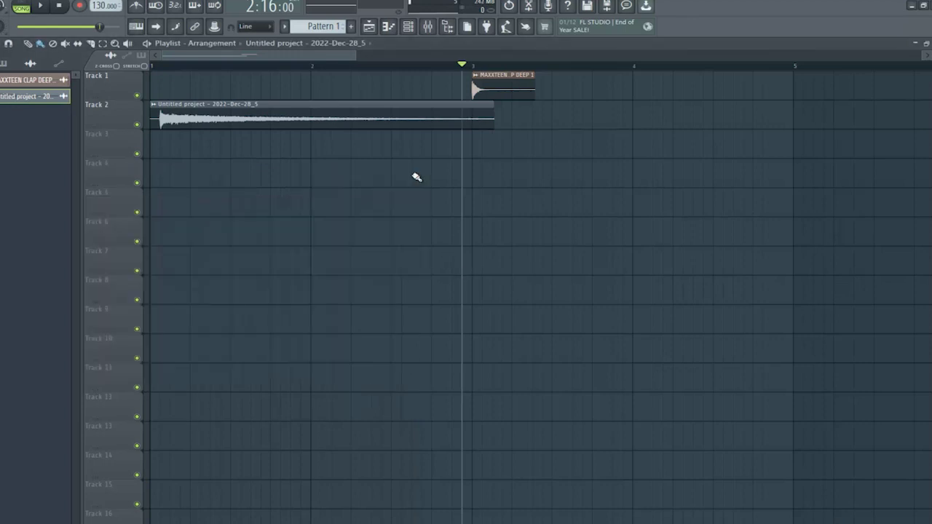
- Route the Track 2 clip to another mixer insert and rewind to the song start
double_click(267, 122)
scroll(406, 191, down, 4)
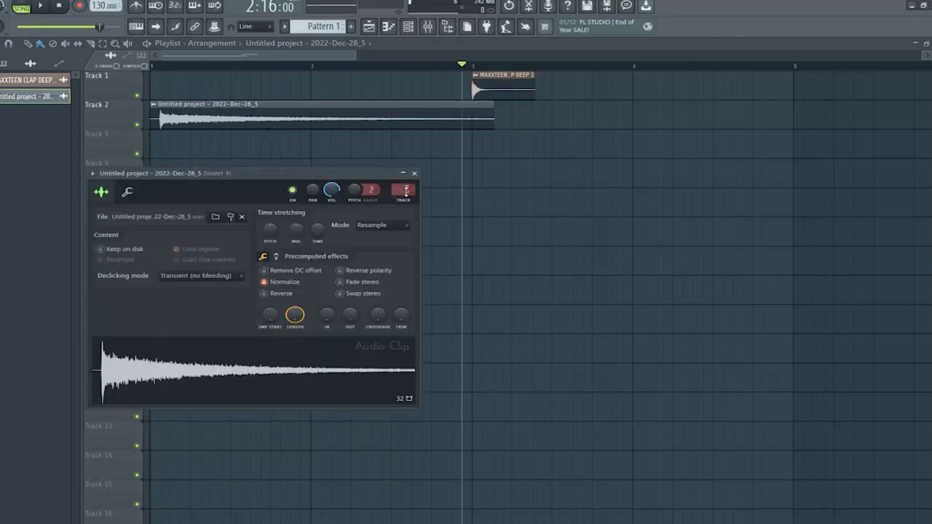
click(166, 65)
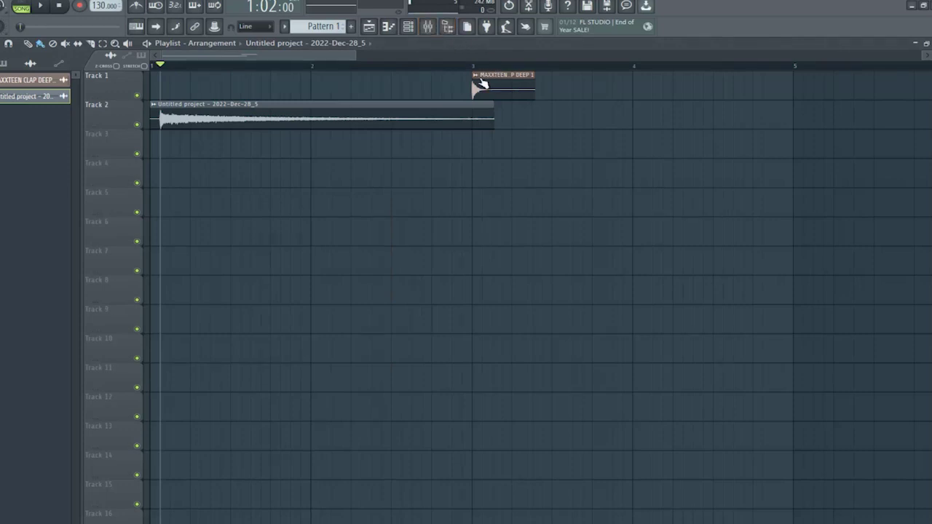
- Name insert 3 after the clap recording and load Fruity Parametric EQ 2 onto it
click(428, 26)
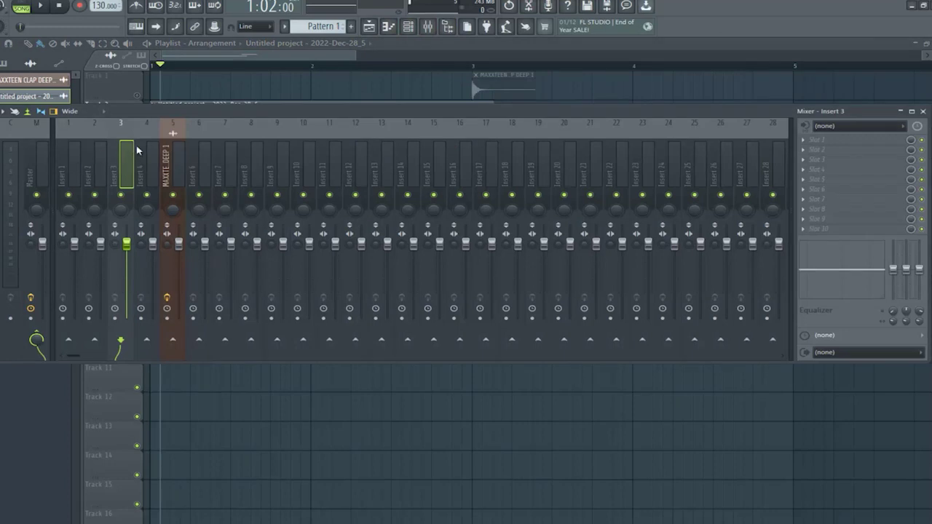
key(ctrl+l)
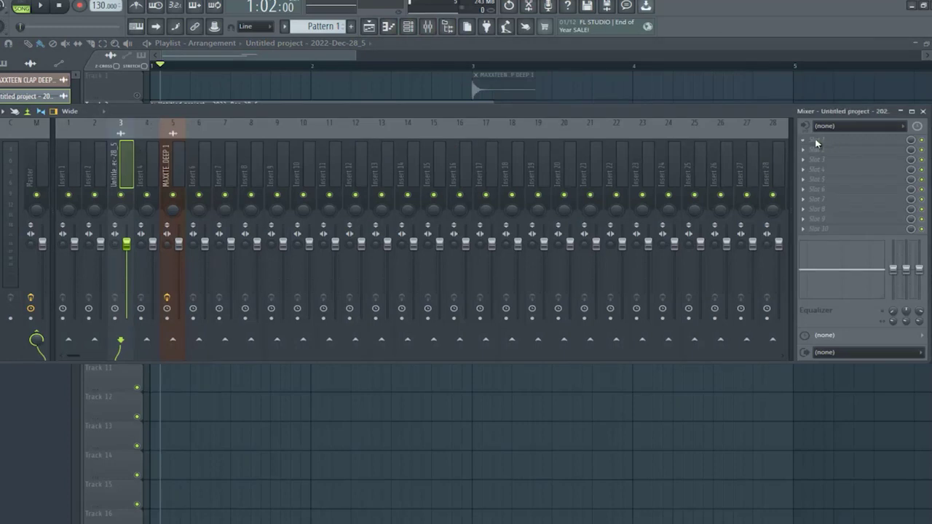
click(816, 144)
click(639, 452)
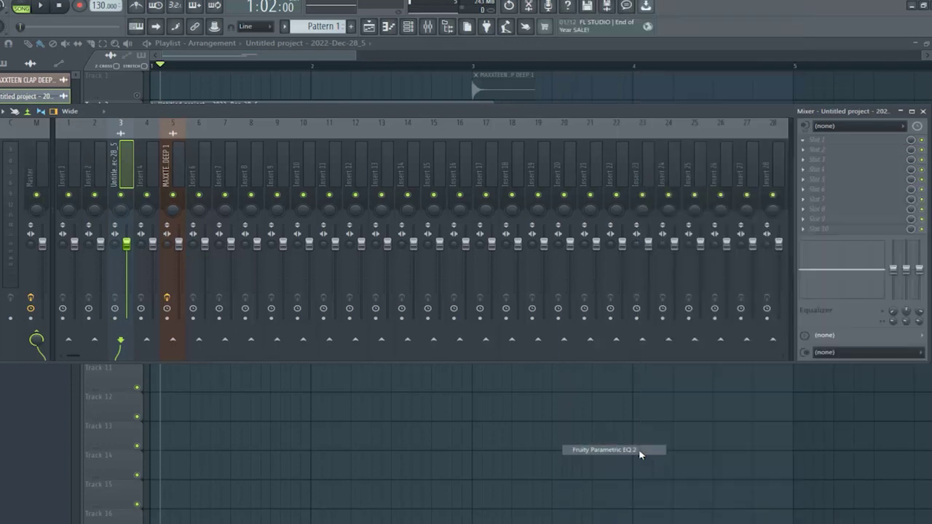
- EQ the clap with a band 1 low cut and a band 7 high boost
key(space)
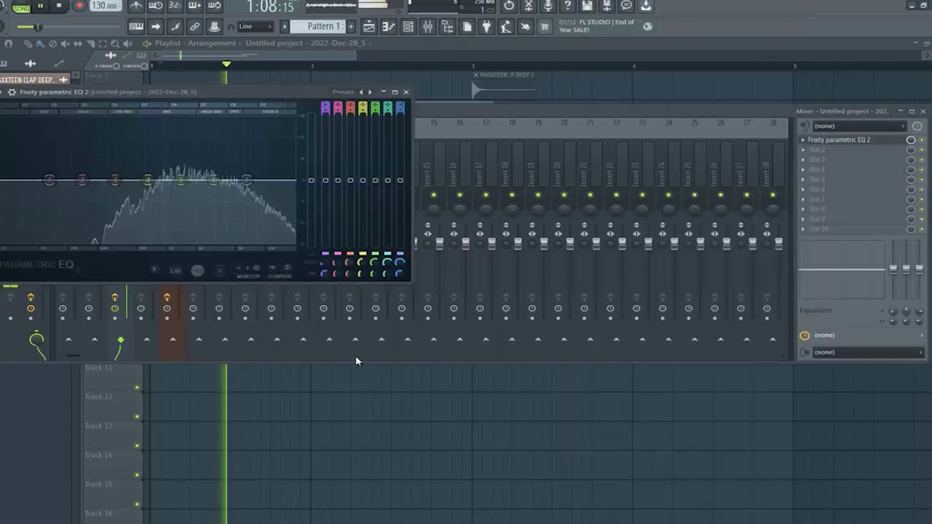
drag(49, 180, 111, 240)
key(space)
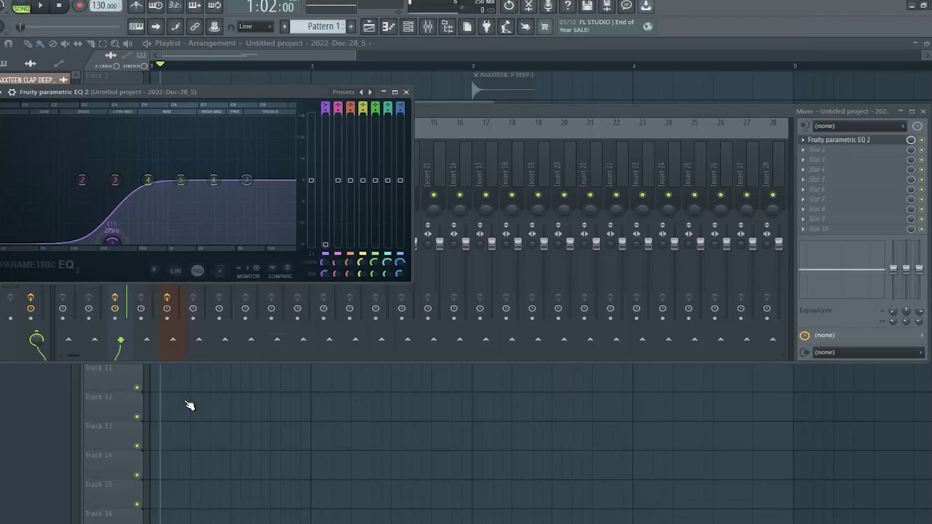
scroll(111, 240, up, 3)
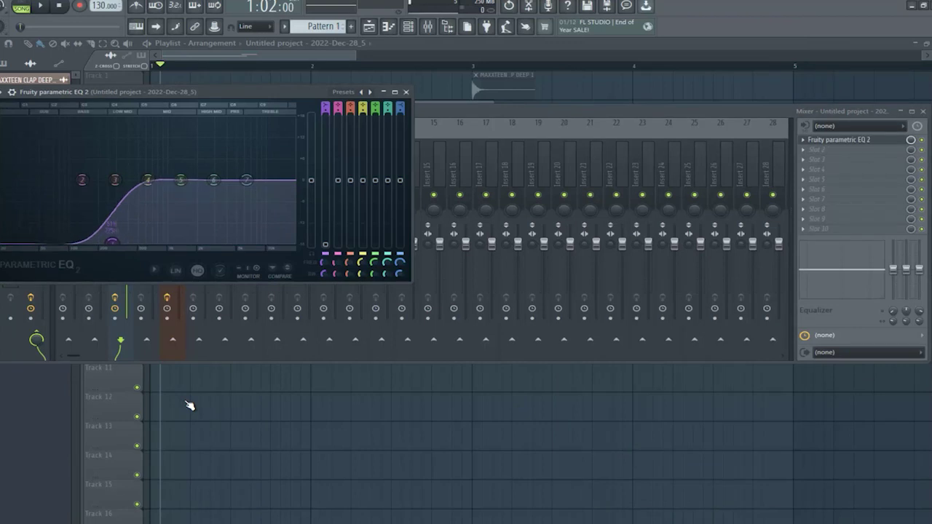
drag(113, 242, 138, 260)
scroll(125, 255, down, 1)
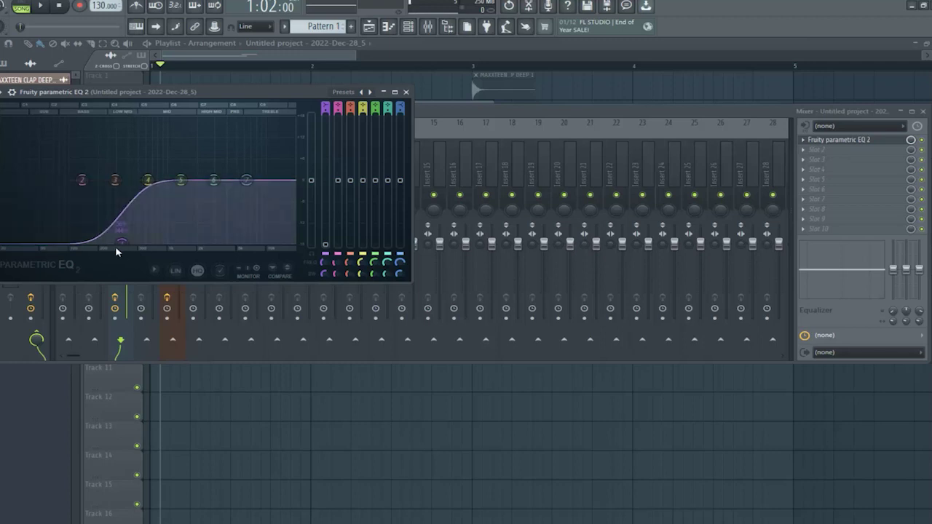
mouse_move(246, 179)
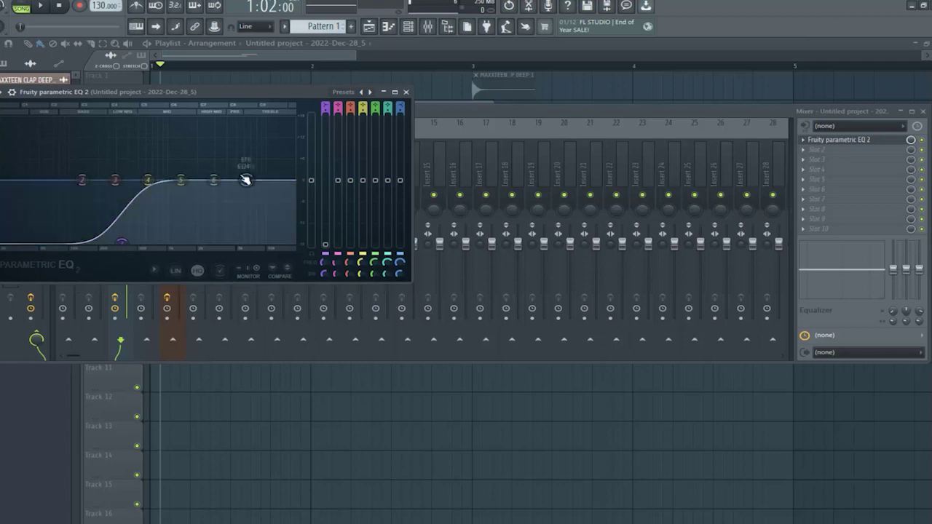
drag(251, 186, 259, 157)
key(space)
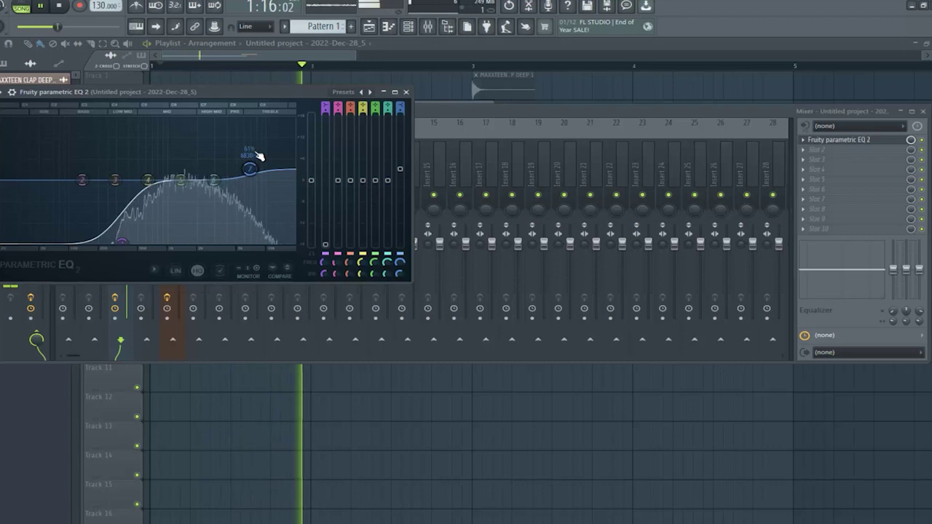
key(space)
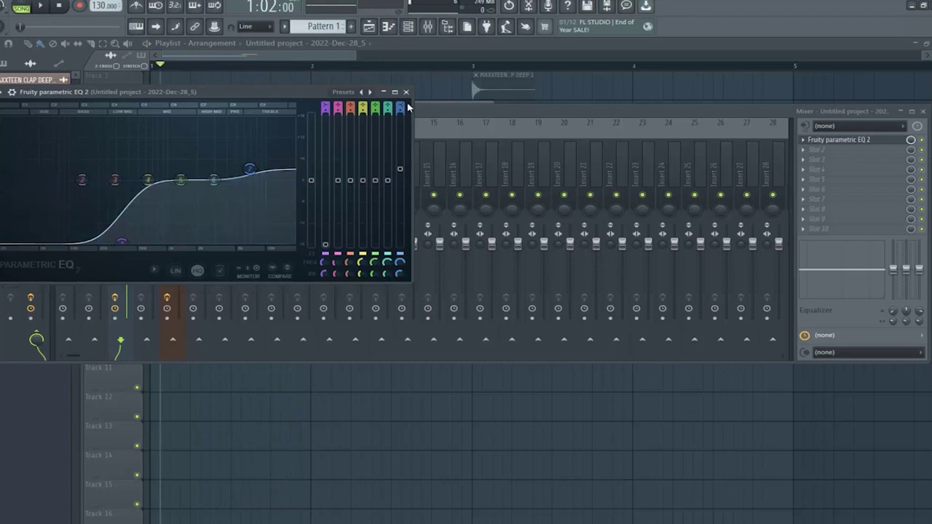
click(407, 92)
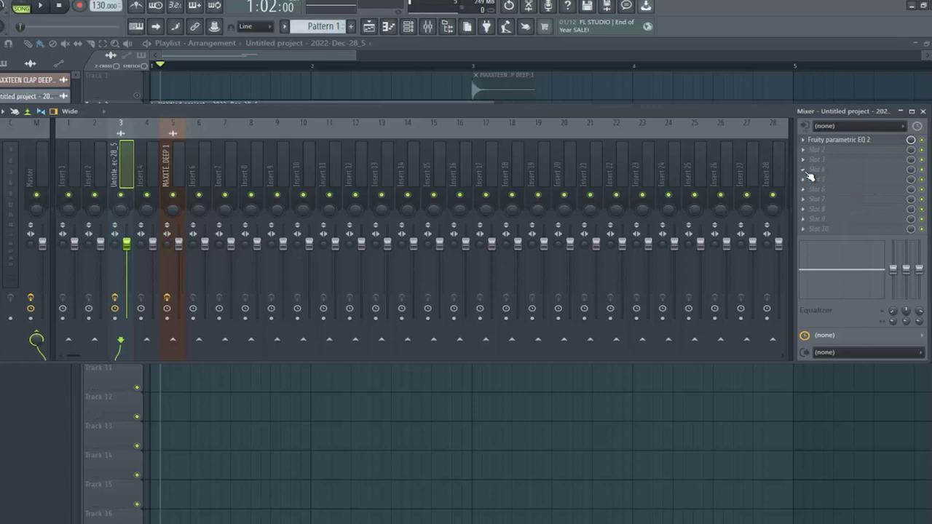
- Load Kickstart after the EQ on insert 3 and set its mix to 25%
click(805, 230)
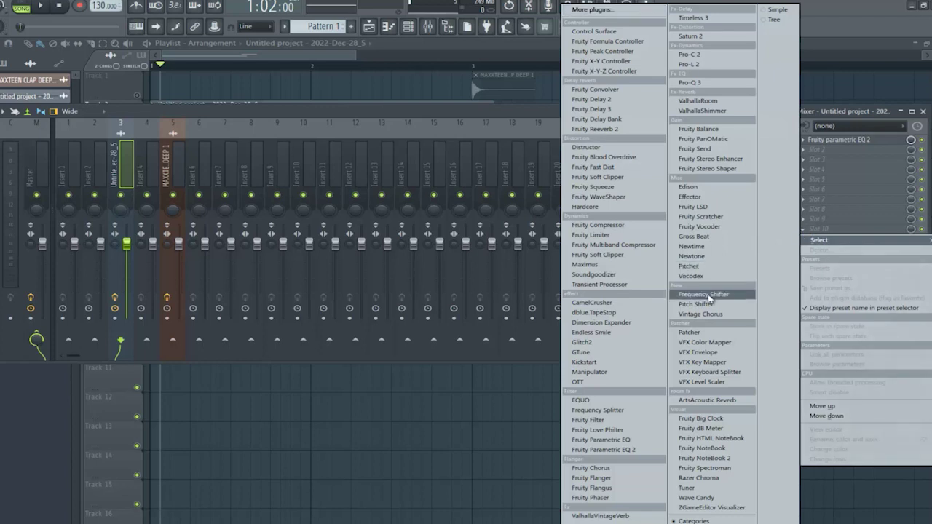
click(617, 362)
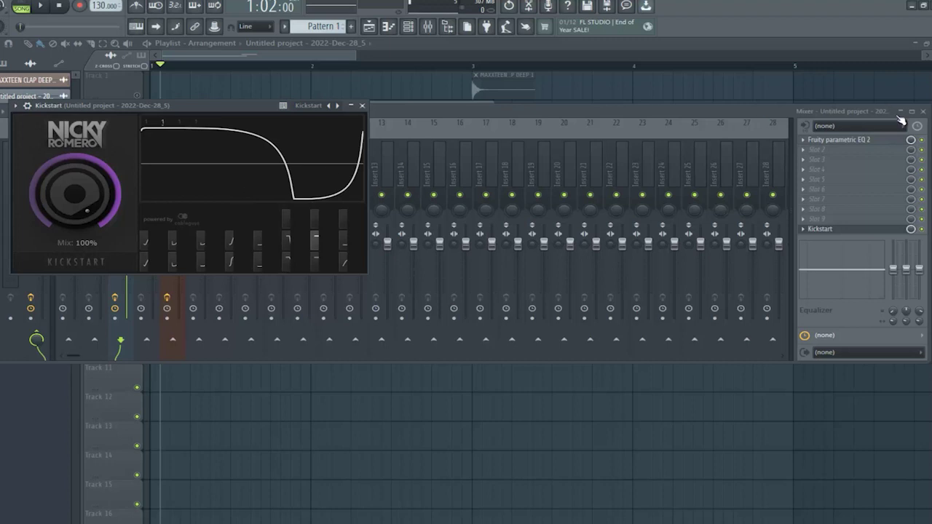
drag(73, 206, 61, 277)
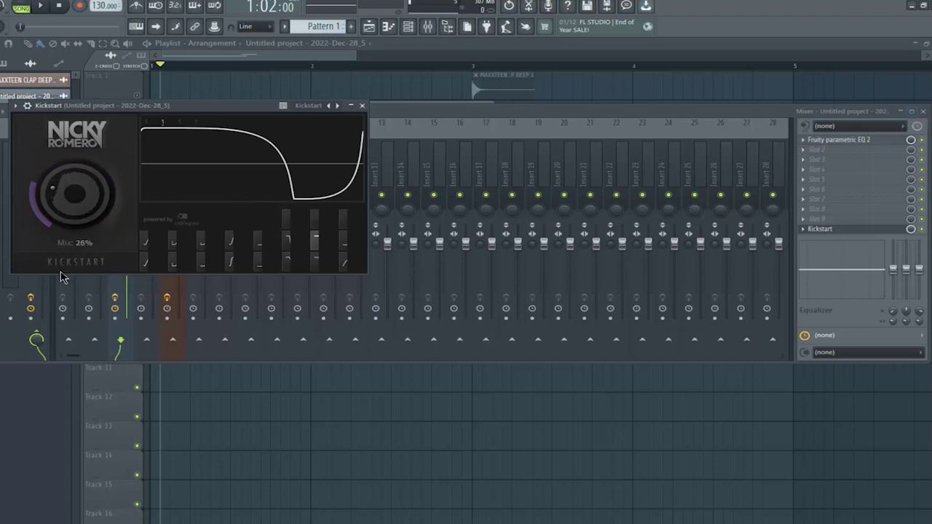
click(362, 106)
click(922, 112)
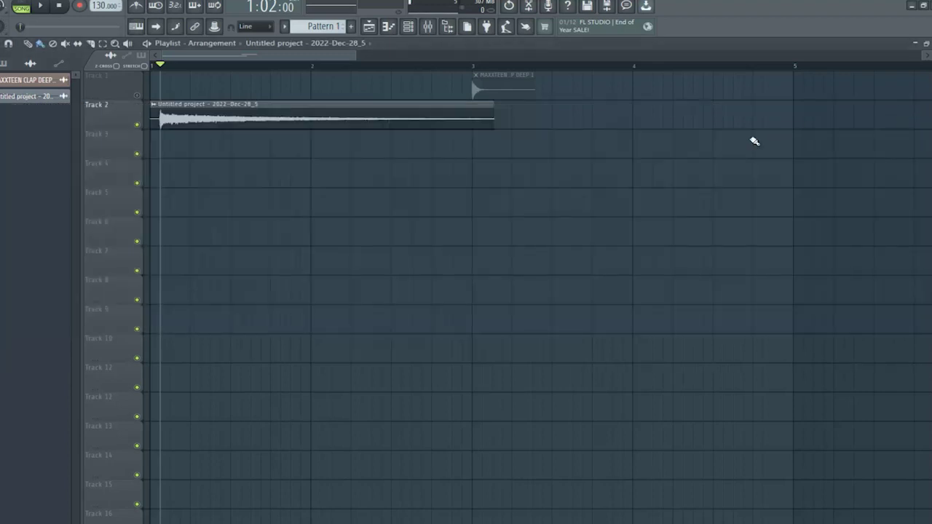
key(space)
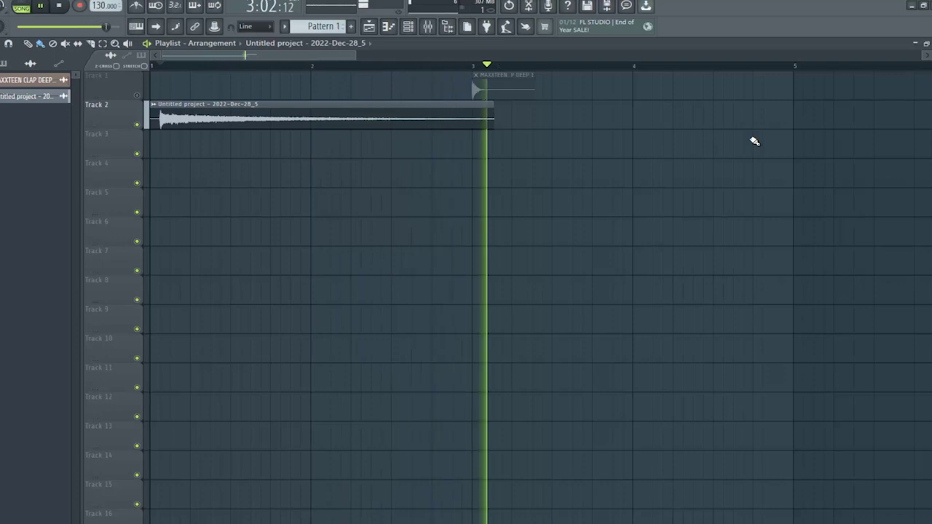
key(space)
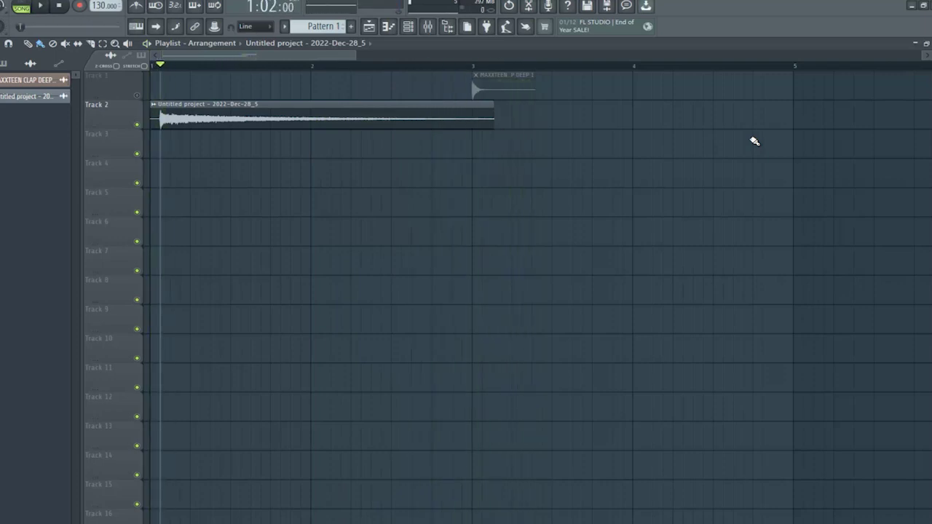